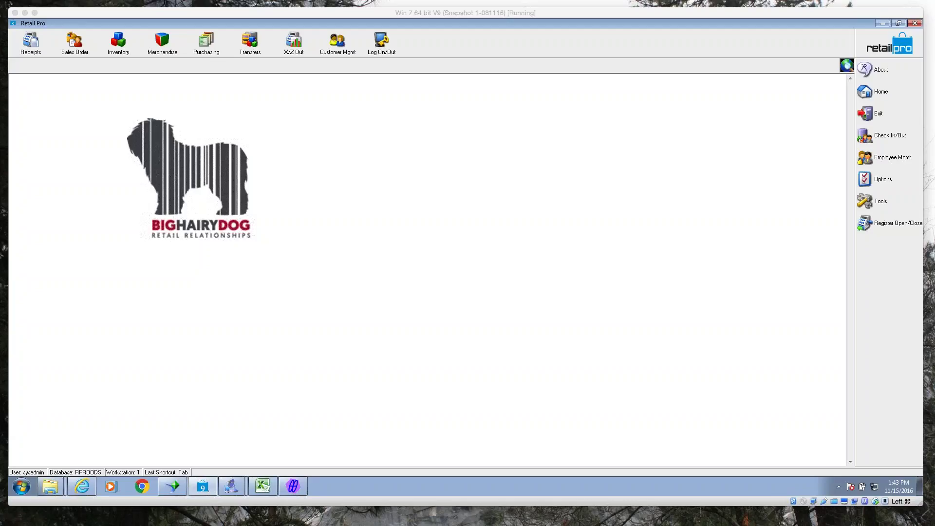
- Minimize Retail Pro and move the MMV9CustCSV-v3.3 folder and V9 Customer CSV Tool windows up-left
left_click(882, 23)
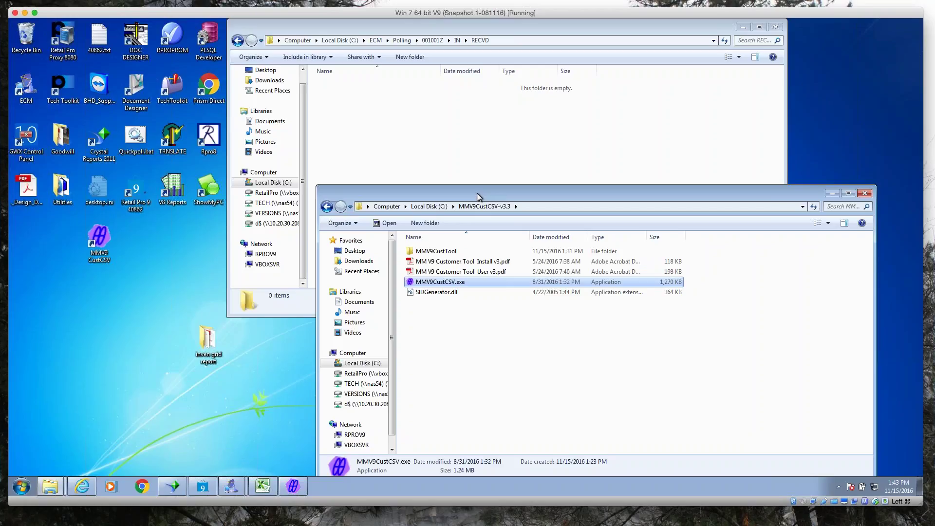
left_click_drag(477, 193, 446, 107)
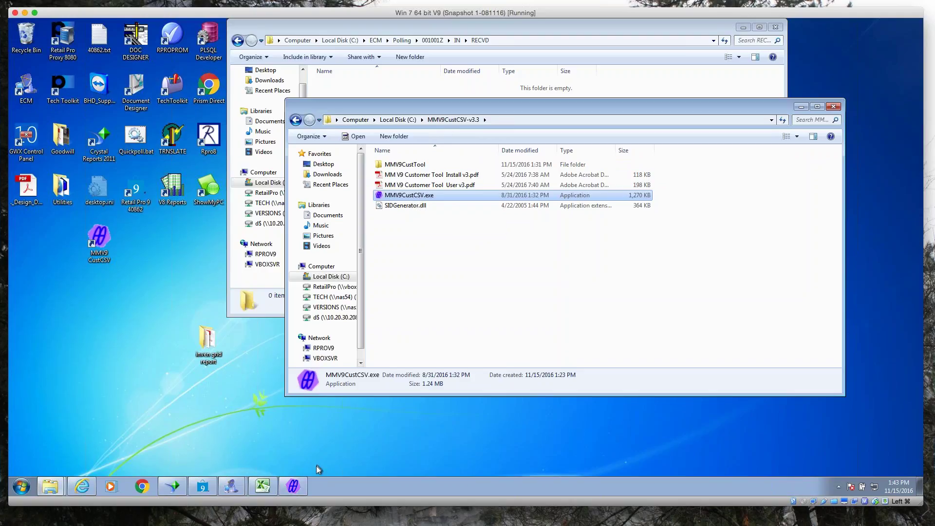
left_click(292, 486)
left_click_drag(475, 216, 389, 116)
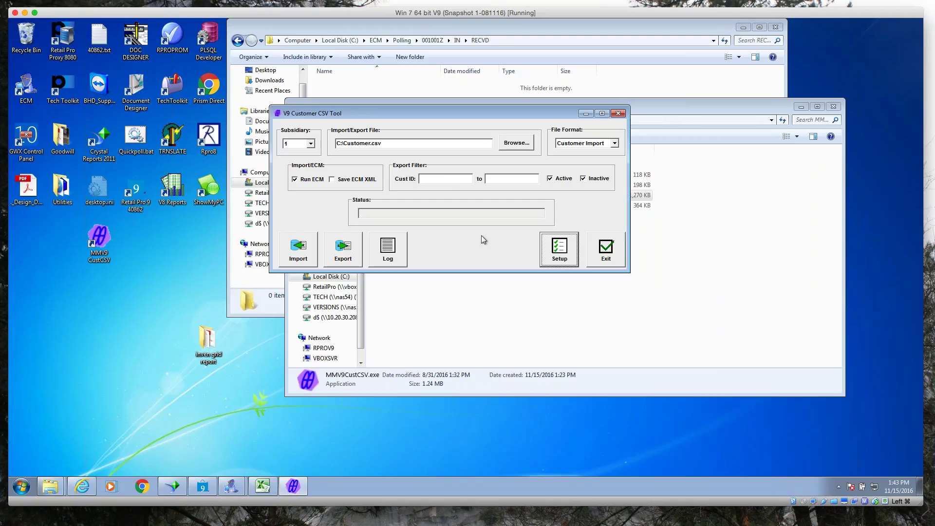
- In Setup, load the saved Customer Import format with fields FIRST_NAME through ACTIVE
left_click(562, 252)
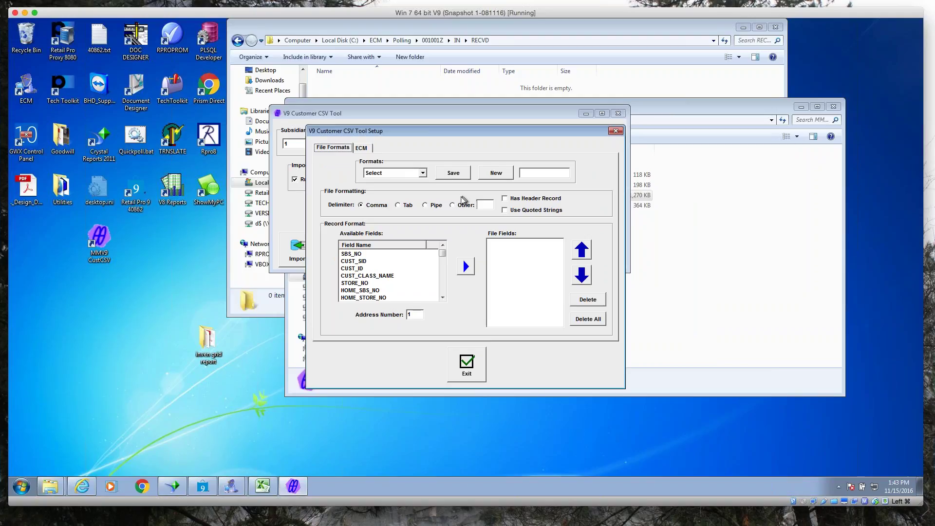
left_click(369, 151)
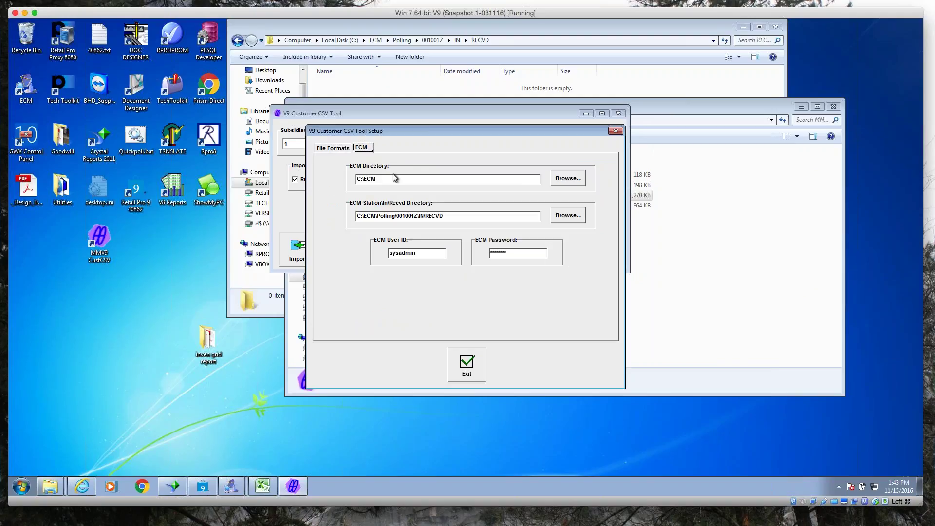
left_click(342, 152)
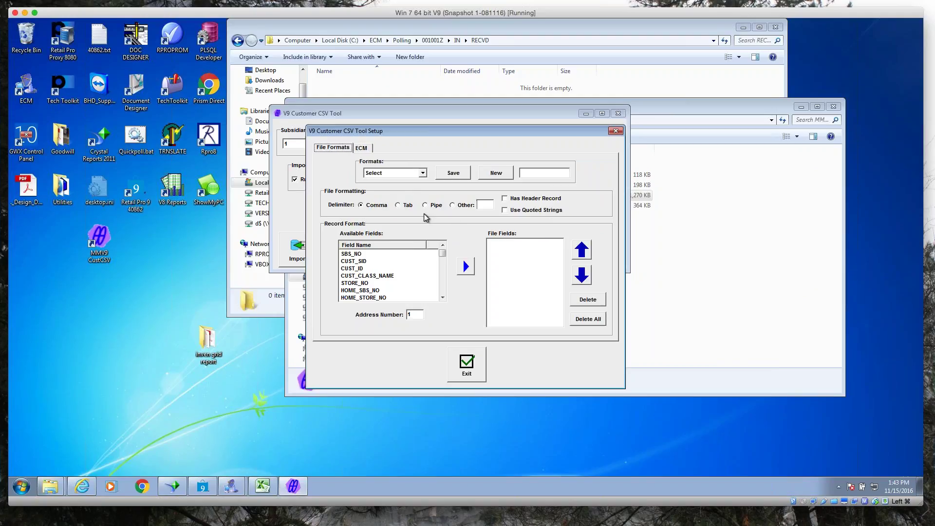
left_click(422, 175)
left_click(416, 190)
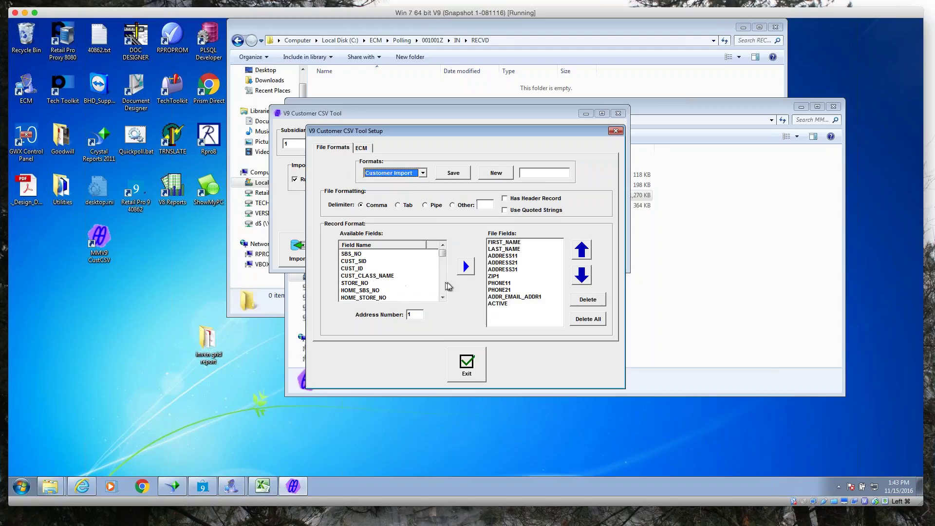
- Add INFO1 to the Customer Import file fields, delete it again, and bring up Customer.csv in Excel
left_click(442, 297)
left_click(442, 298)
left_click(378, 277)
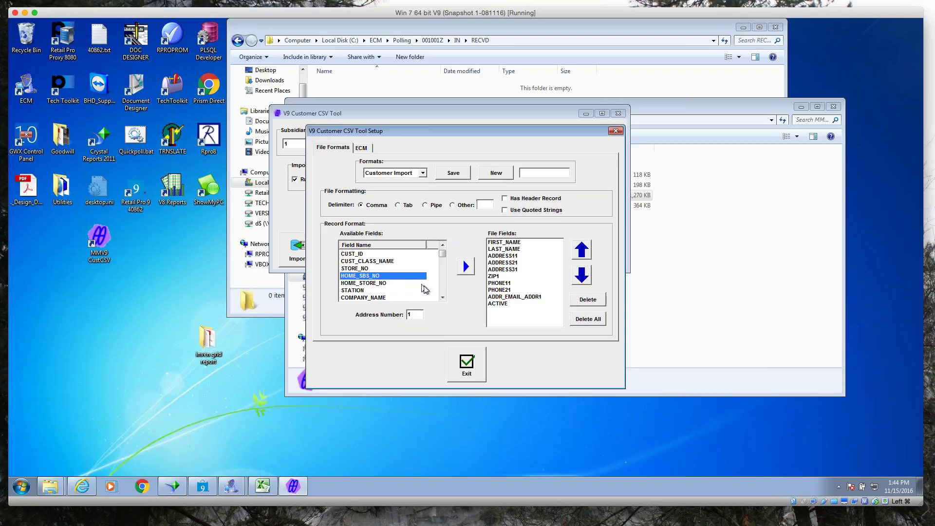
left_click(442, 297)
scroll(442, 298, "down", 5)
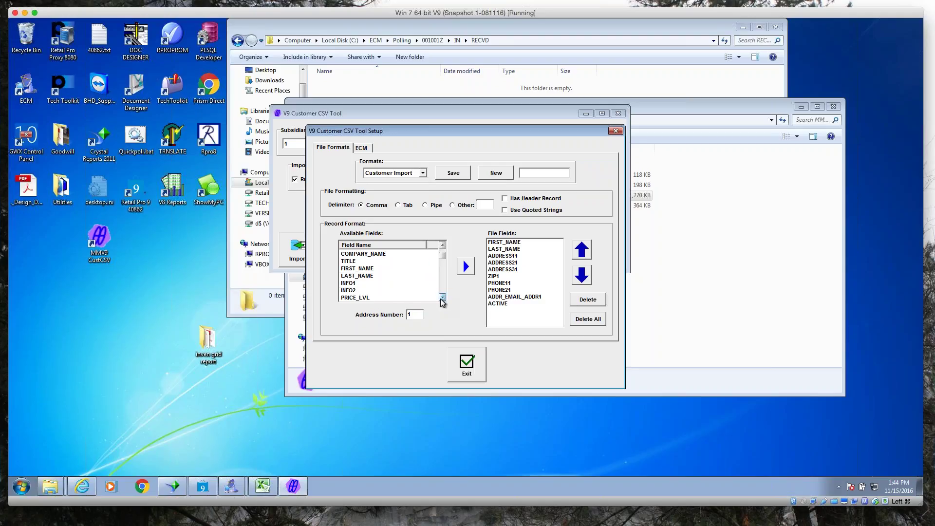
left_click(345, 284)
left_click(466, 266)
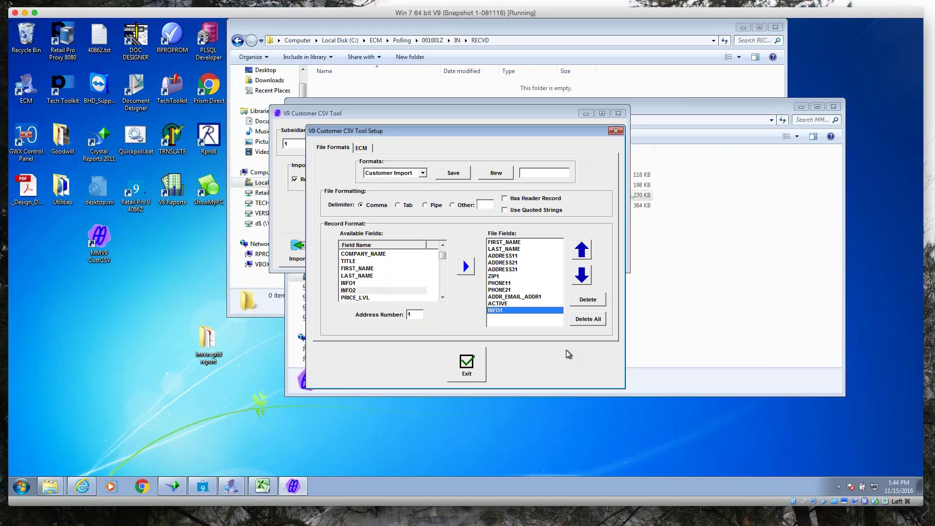
left_click(588, 299)
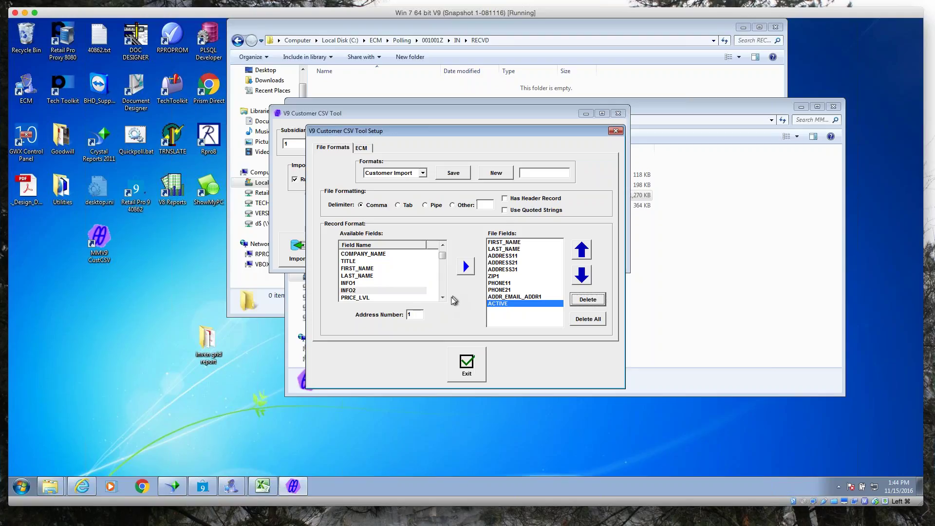
left_click(263, 486)
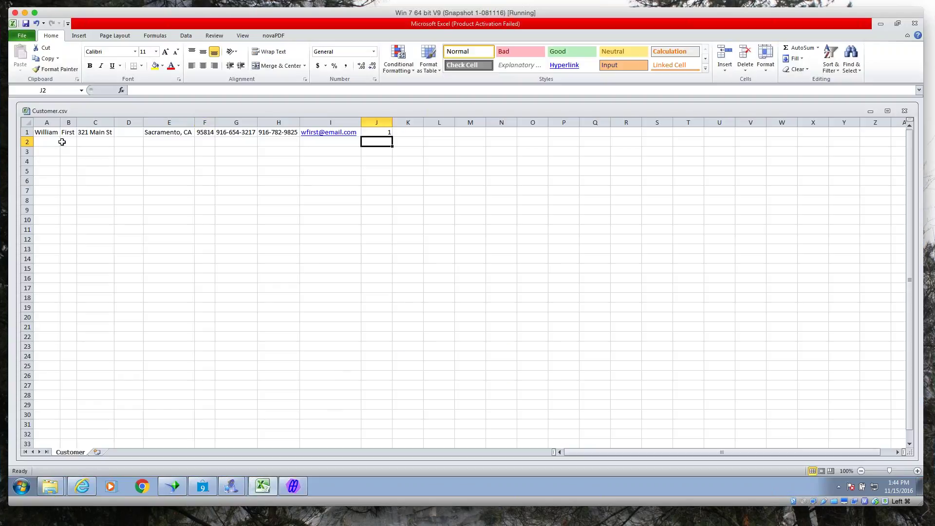
- AutoFit every column of Customer.csv to its contents
left_click(27, 123)
double_click(60, 122)
left_click(127, 132)
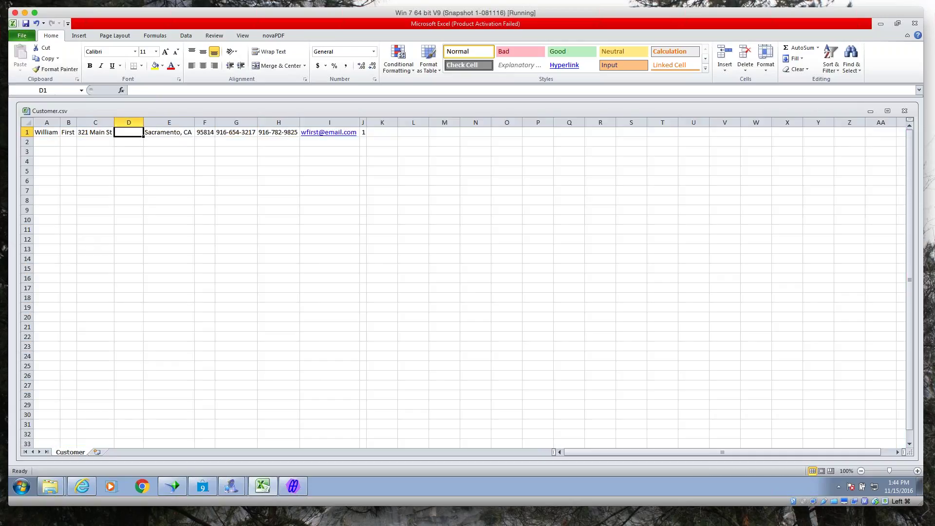
- Review the row's values from A1 through J1, including zip 95814 and 1, then view file info
left_click(46, 133)
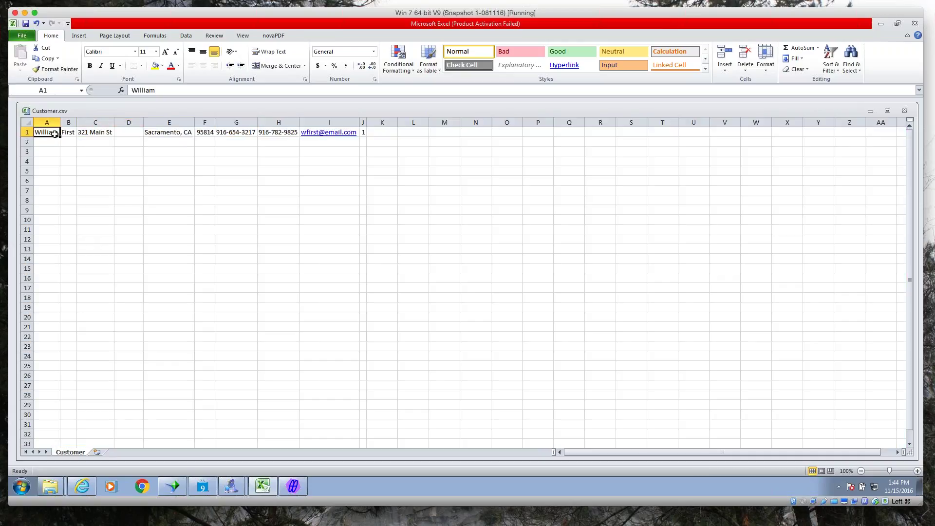
left_click(67, 132)
left_click(96, 133)
left_click(123, 133)
left_click(151, 132)
left_click(134, 132)
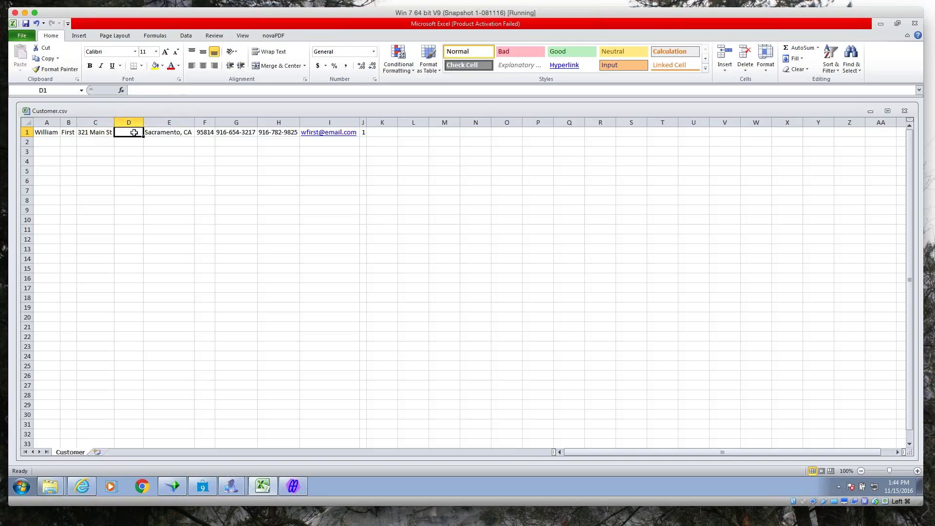
left_click(210, 132)
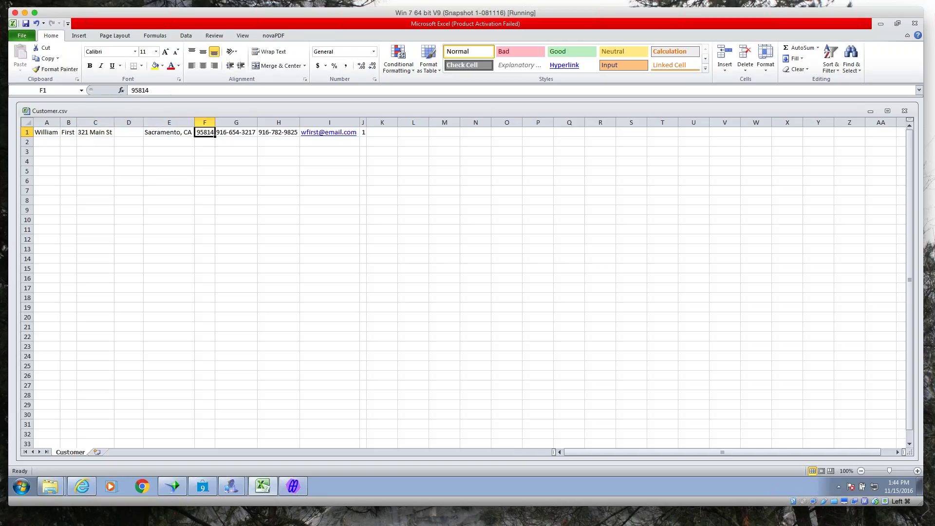
left_click(364, 132)
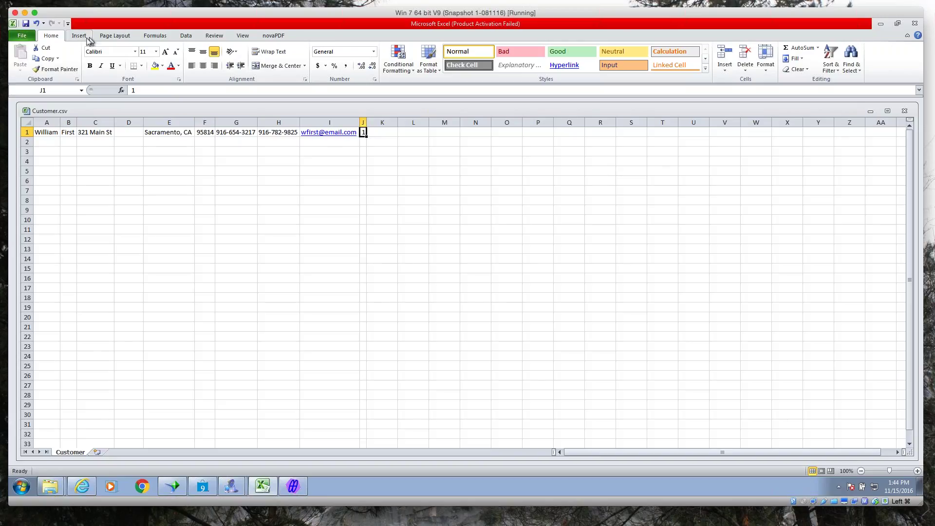
left_click(22, 36)
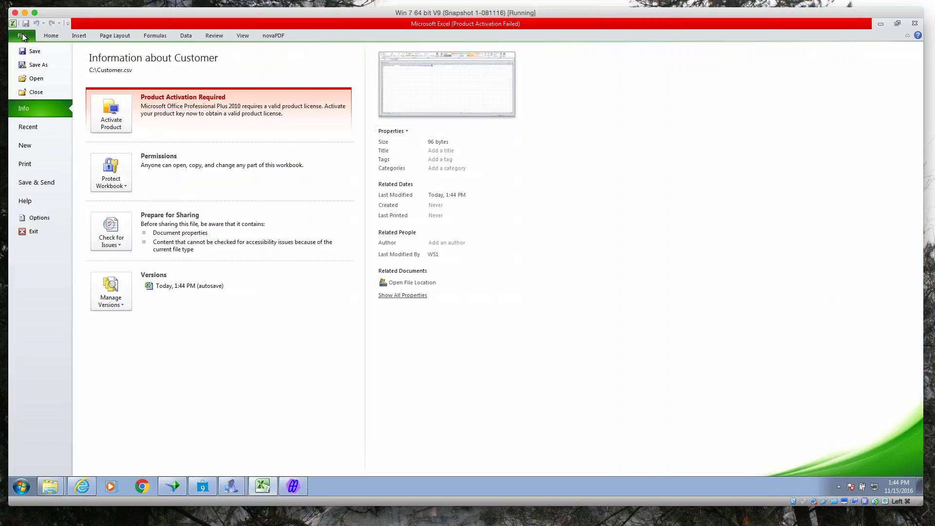
- Save the sheet as Customer.csv with the CSV (Comma delimited) file type
left_click(37, 64)
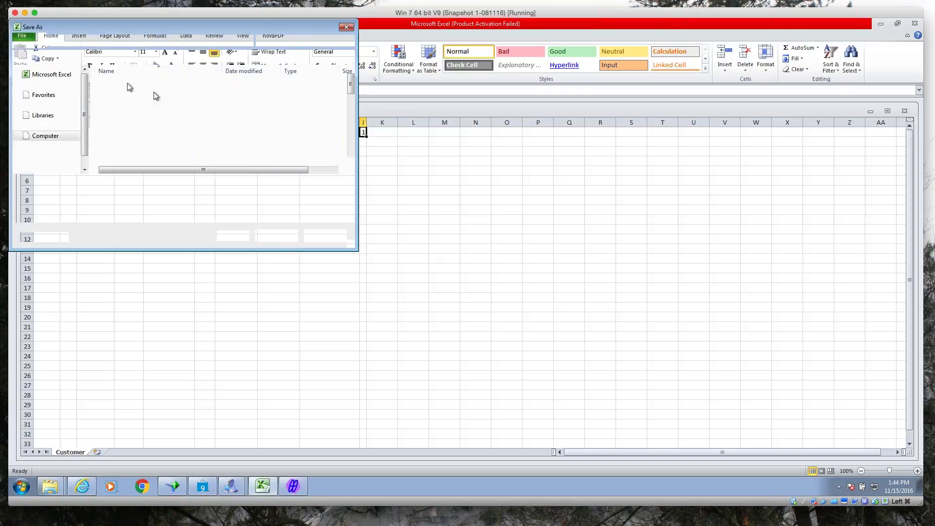
left_click(161, 197)
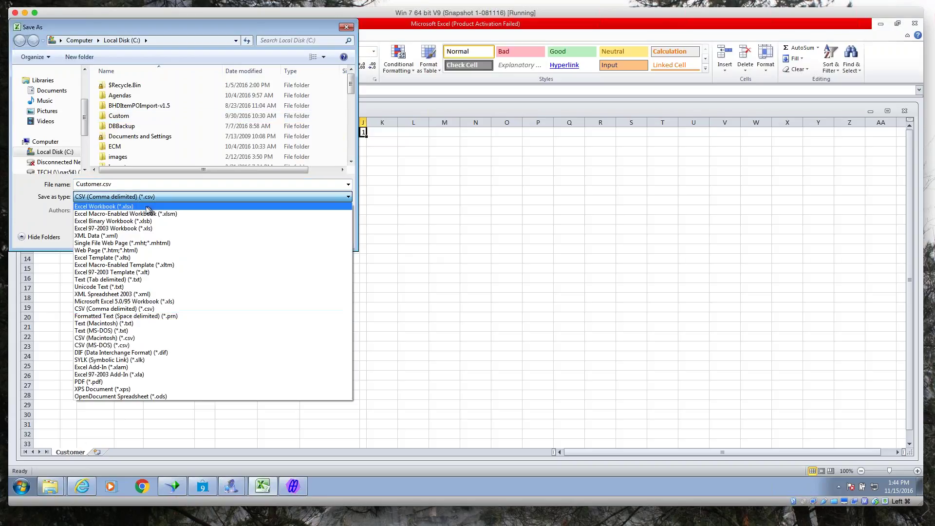
left_click(124, 309)
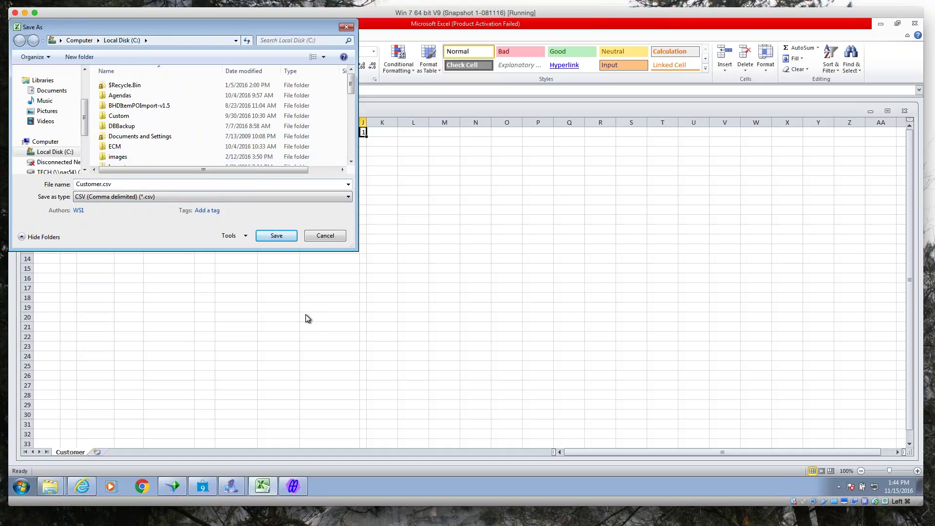
left_click(282, 237)
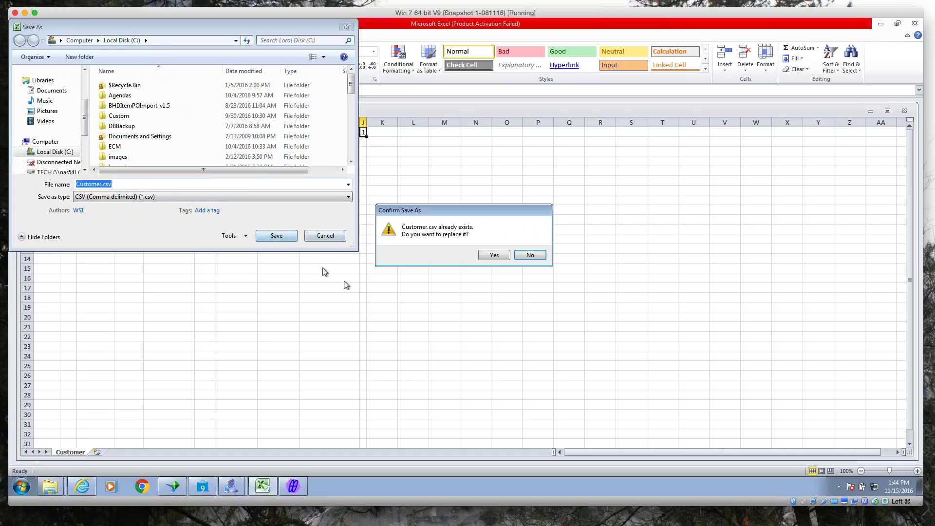
- Confirm replacing the existing Customer.csv, keep CSV format, and close Excel
left_click(504, 256)
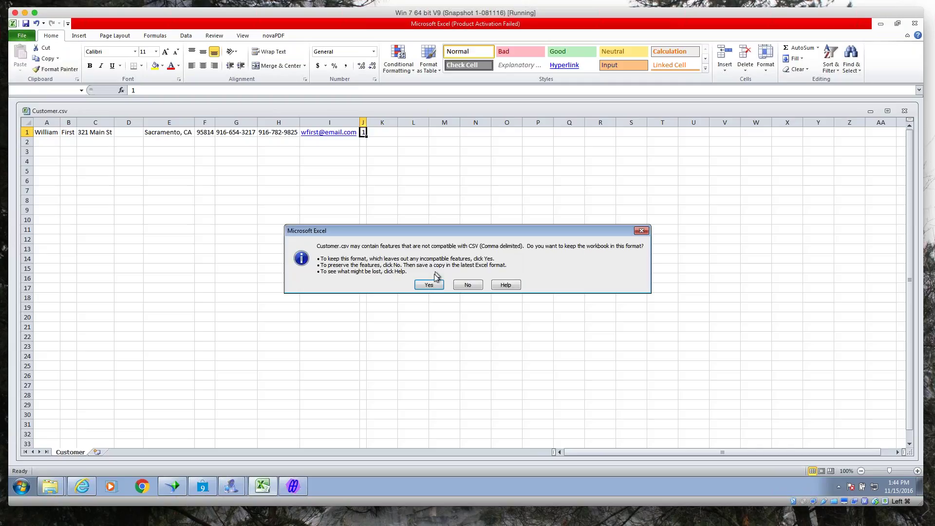
left_click_drag(431, 235, 389, 176)
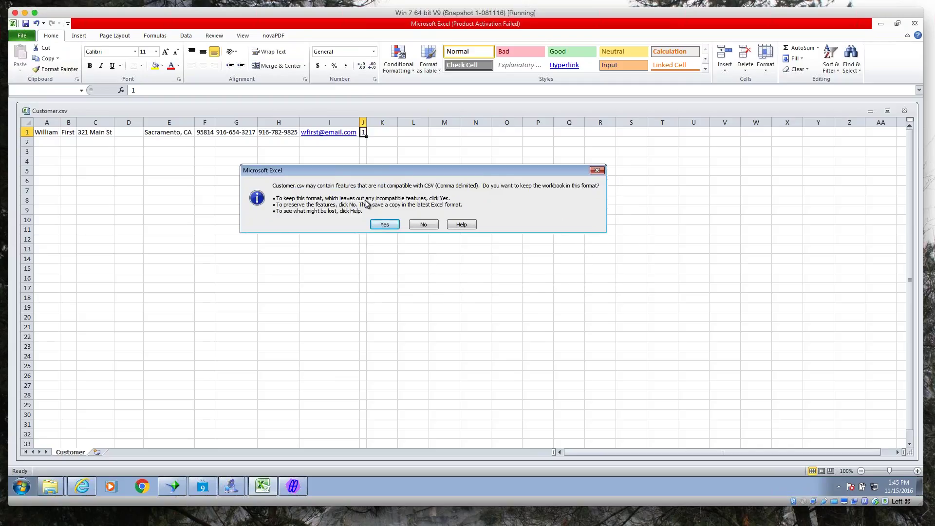
left_click(391, 225)
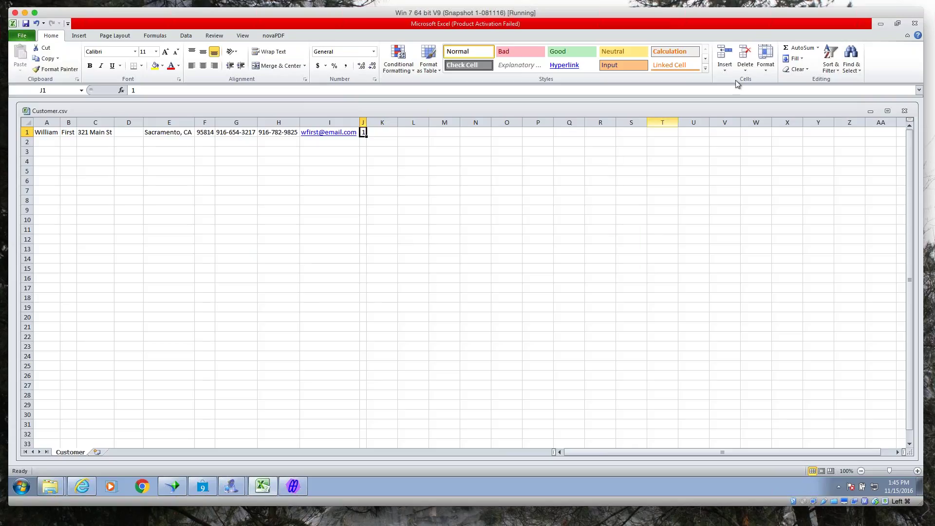
left_click(914, 23)
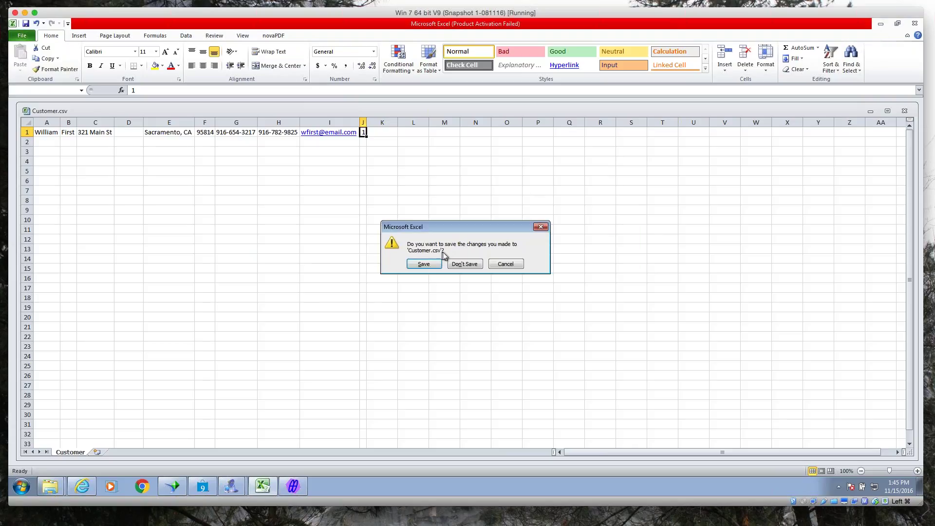
- Close Excel without saving and exit the tool's setup, saving the format changes
left_click(464, 264)
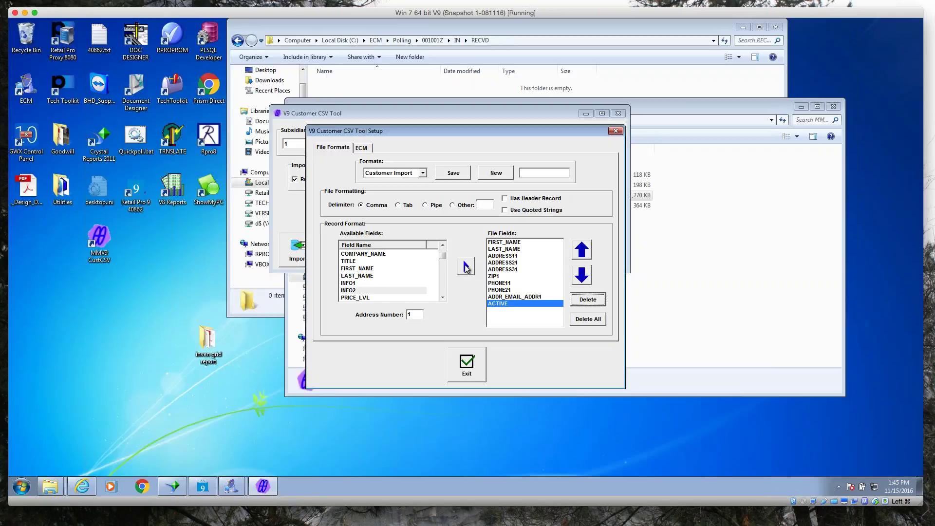
left_click(369, 152)
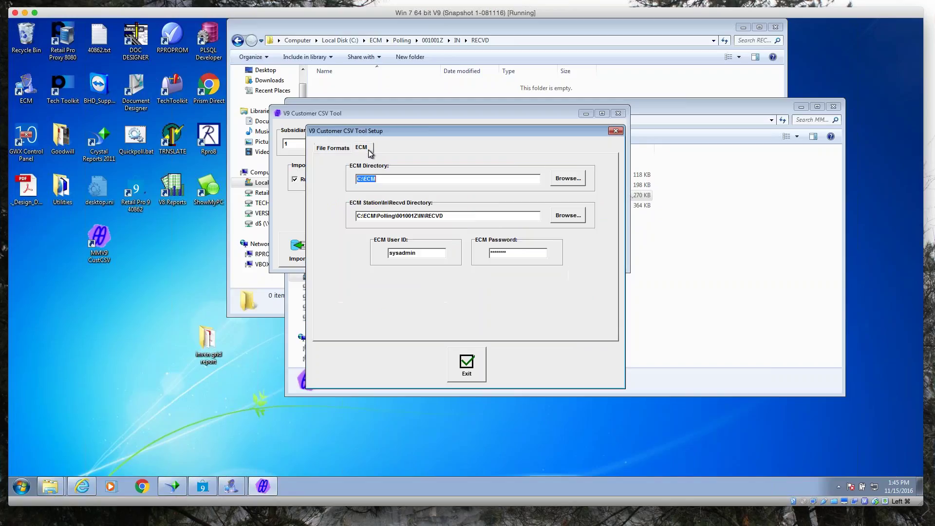
left_click(466, 357)
left_click(437, 204)
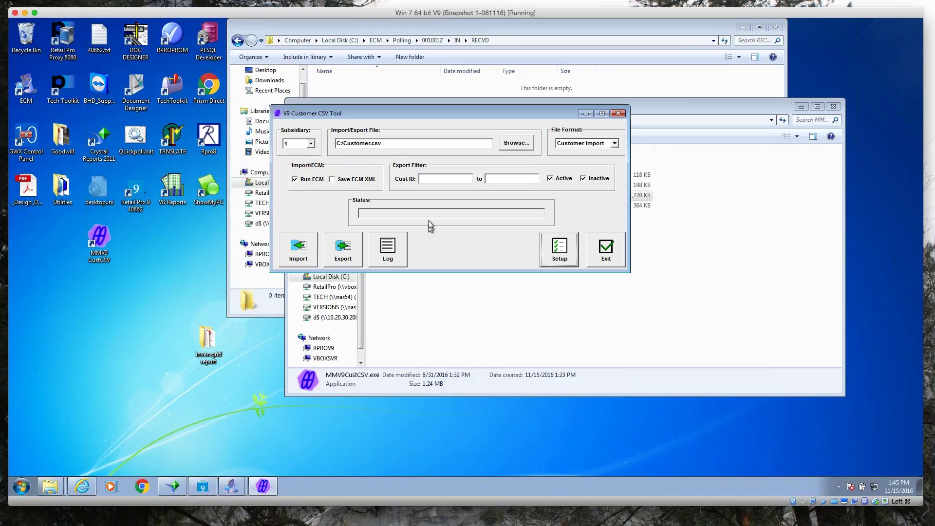
- Select the import file path and locate Customer.csv (96 bytes) in the C:\ listing
left_click_drag(381, 143, 324, 143)
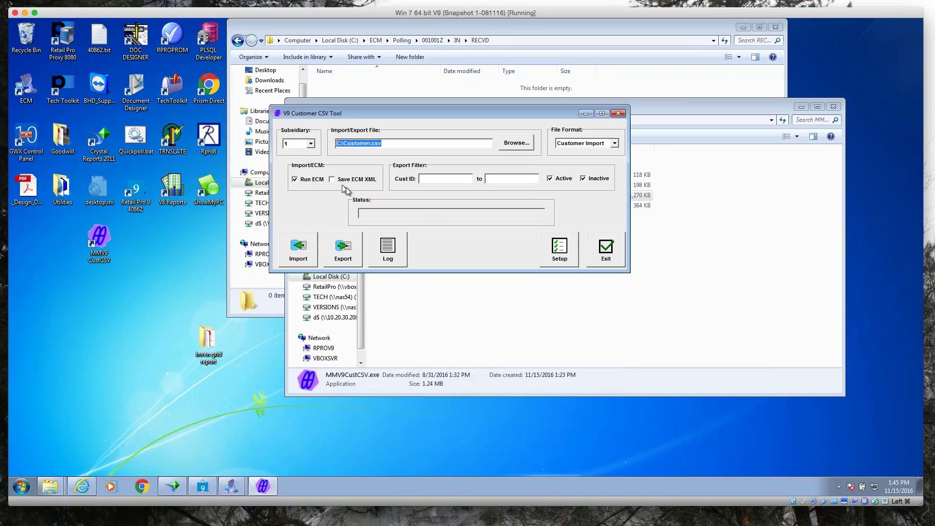
left_click(338, 43)
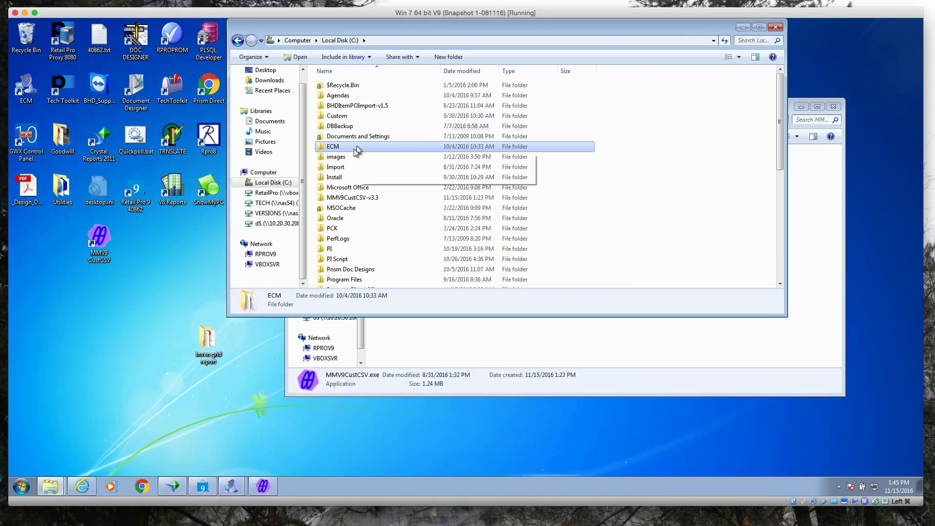
scroll(348, 226, "down", 7)
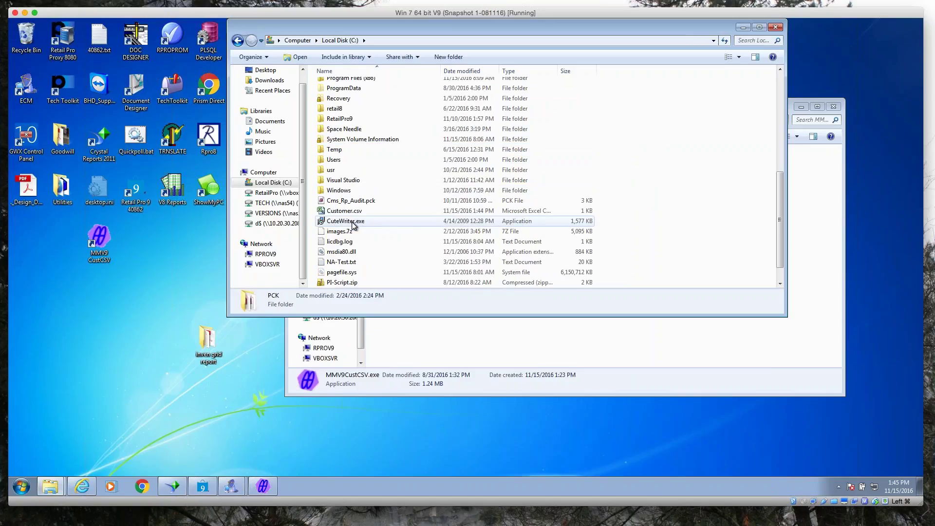
left_click(357, 190)
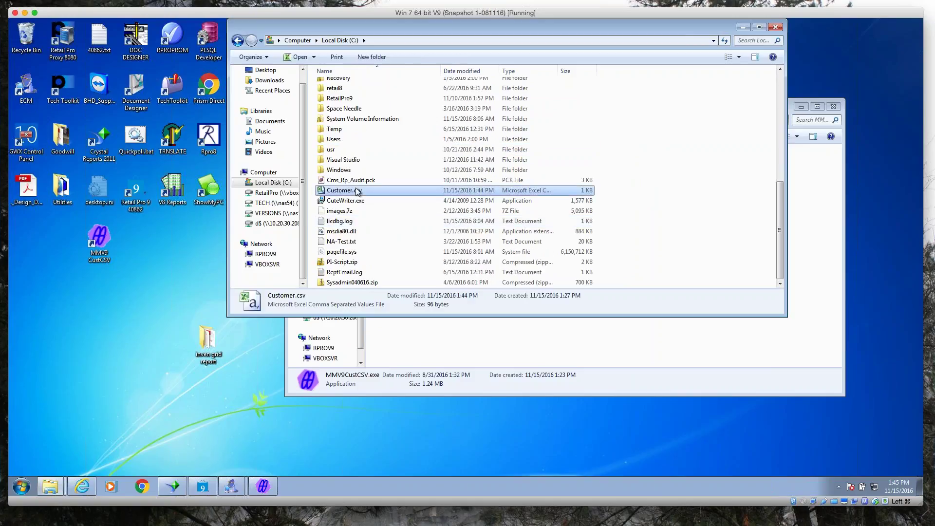
right_click(388, 190)
left_click(419, 220)
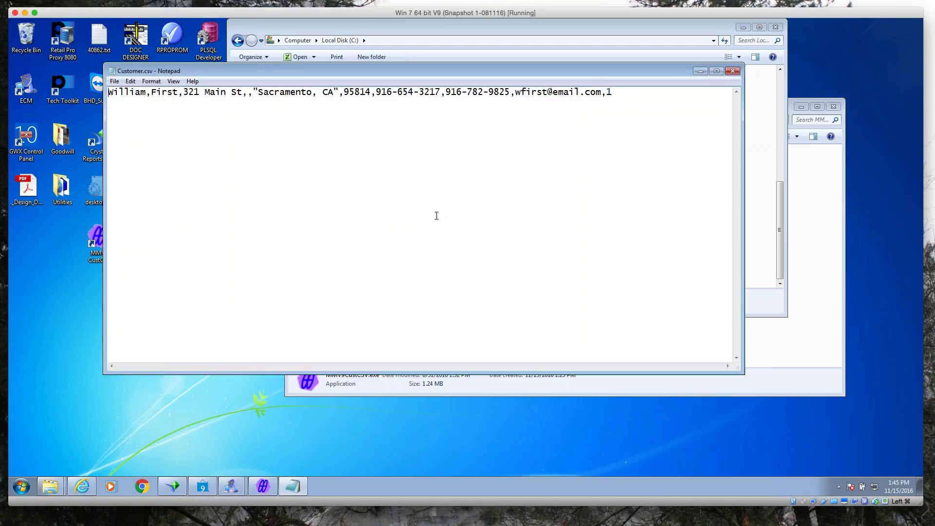
double_click(180, 96)
double_click(247, 94)
left_click(732, 71)
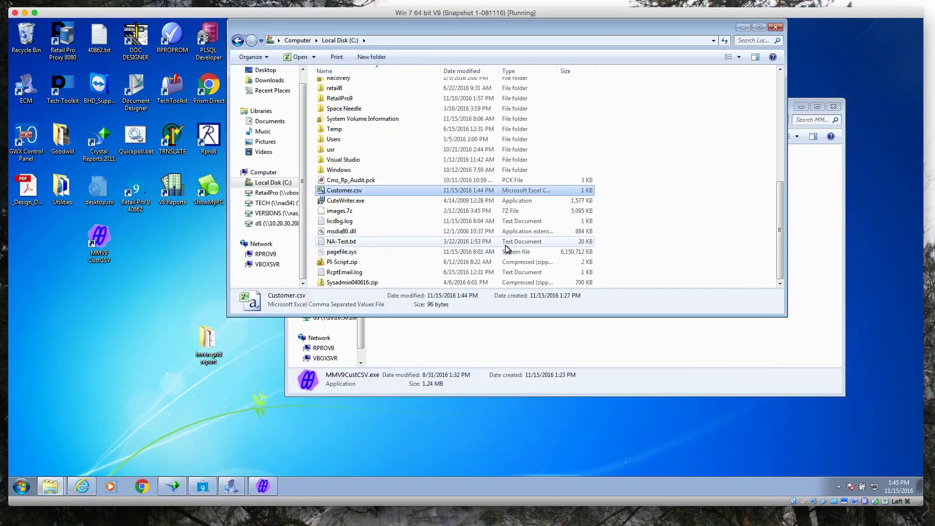
- Bring the C: drive listing forward and scroll to the top of its folders
left_click(528, 342)
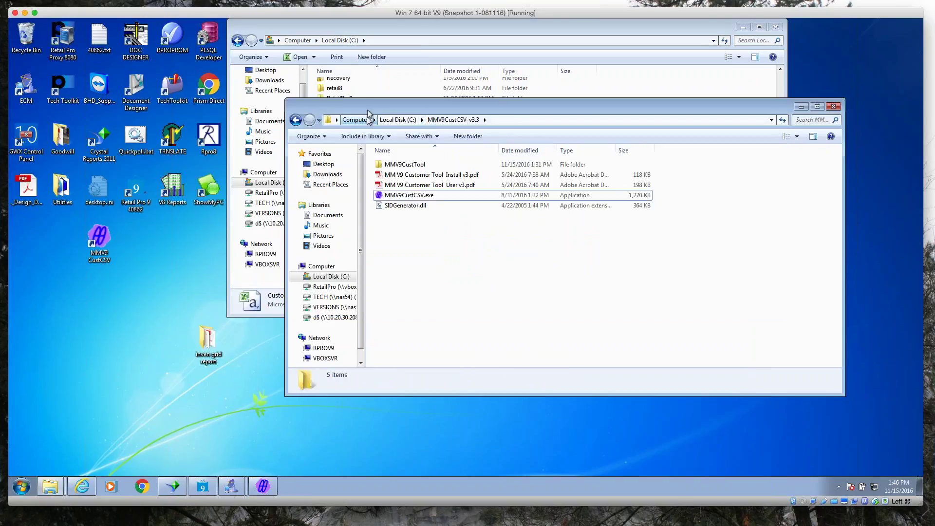
left_click(385, 31)
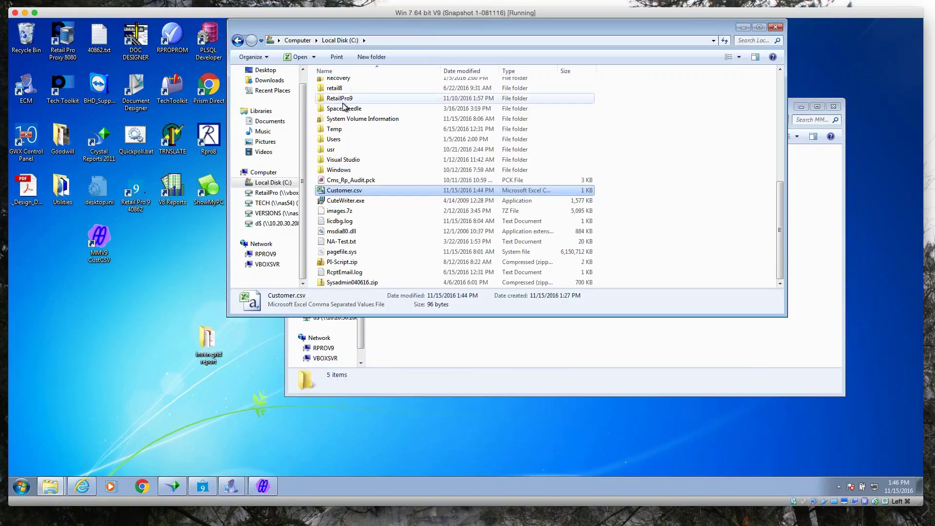
left_click(335, 129)
scroll(346, 141, "up", 5)
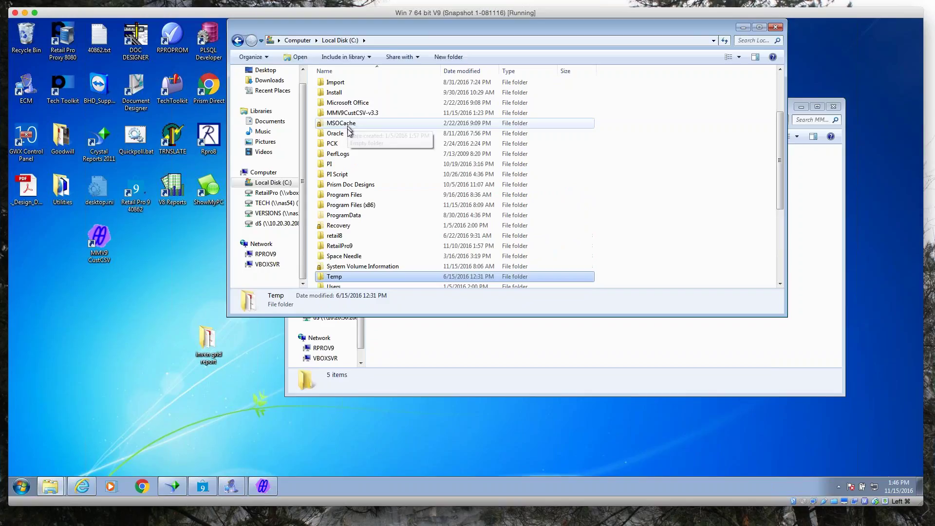
scroll(344, 170, "up", 3)
- Open C:\ECM\Polling\001001Z\IN\RECVD, finding it empty, and move the MMV9CustCSV-v3.3 window lower
double_click(338, 127)
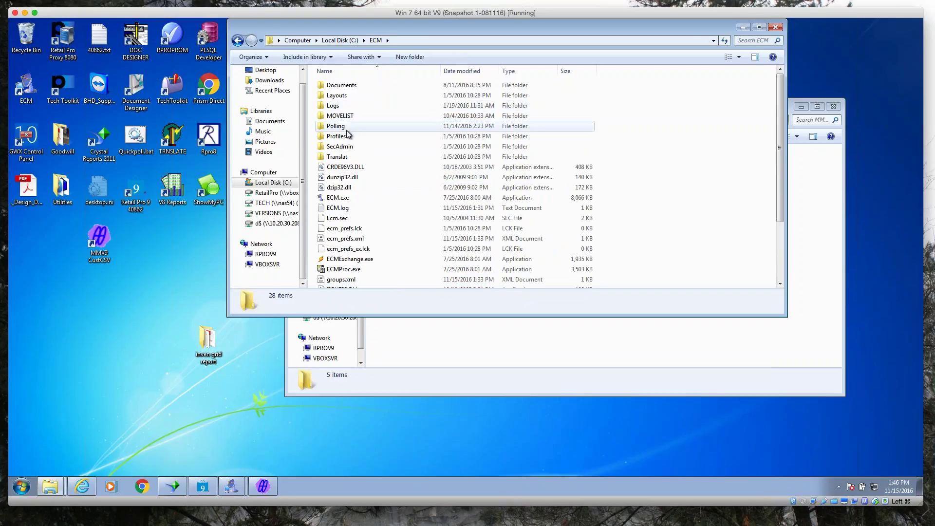
double_click(347, 129)
left_click(347, 85)
double_click(353, 86)
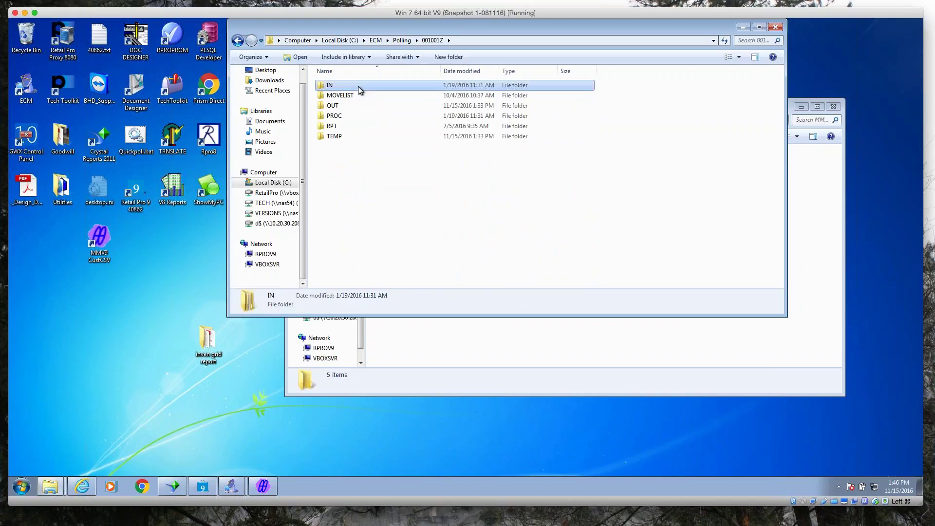
double_click(361, 88)
double_click(364, 89)
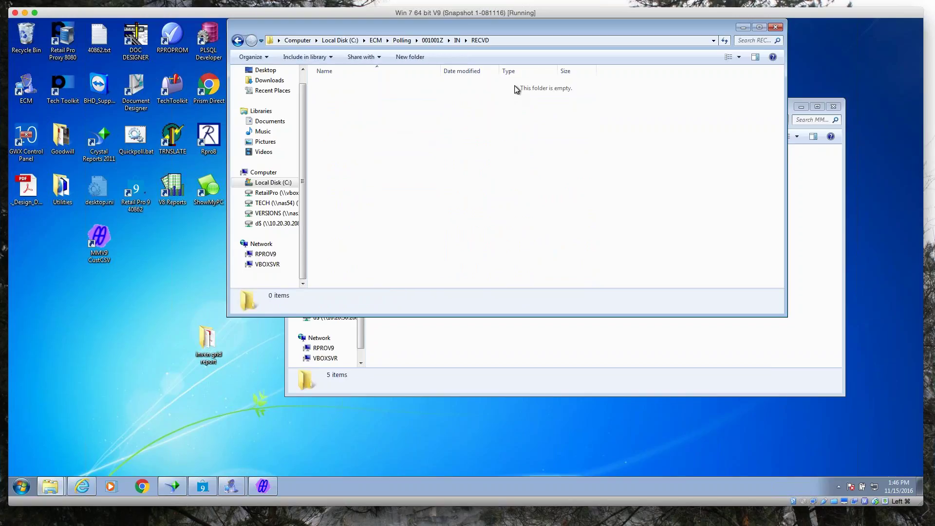
left_click(539, 342)
left_click_drag(535, 101, 526, 155)
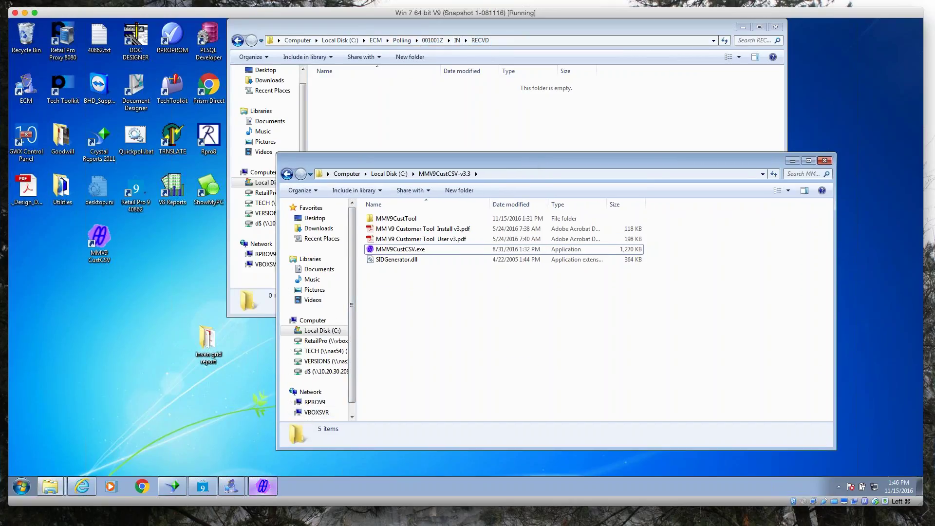
- Run the Customer Import from C:\Customer.csv, confirming the database backup, until 1 record is processed
left_click(272, 491)
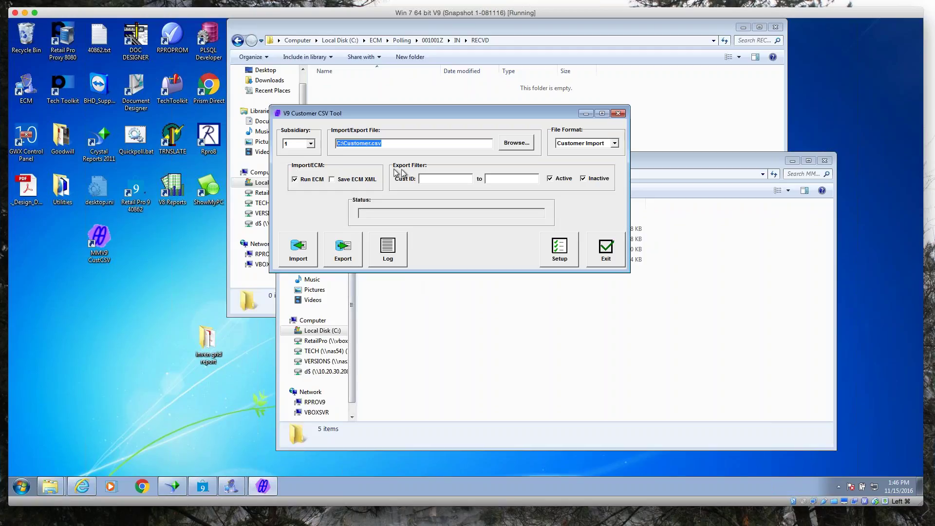
left_click(614, 143)
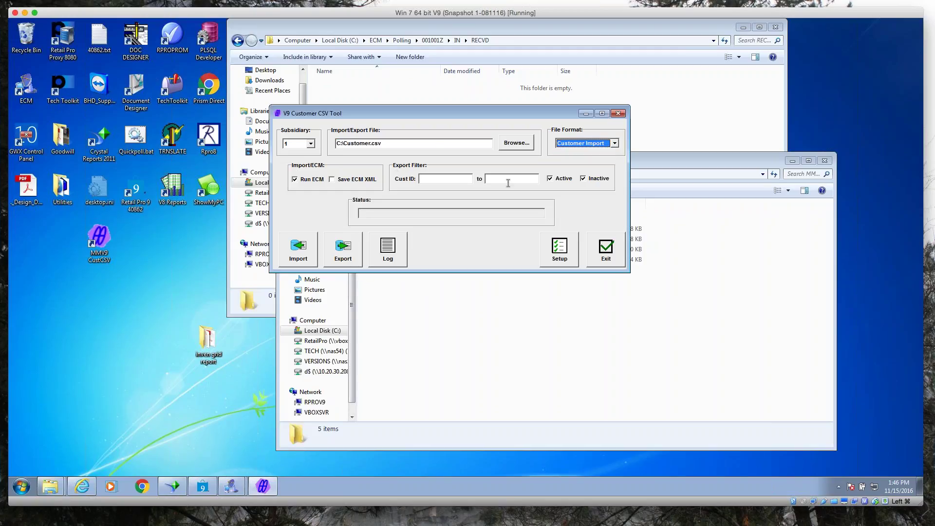
left_click(296, 254)
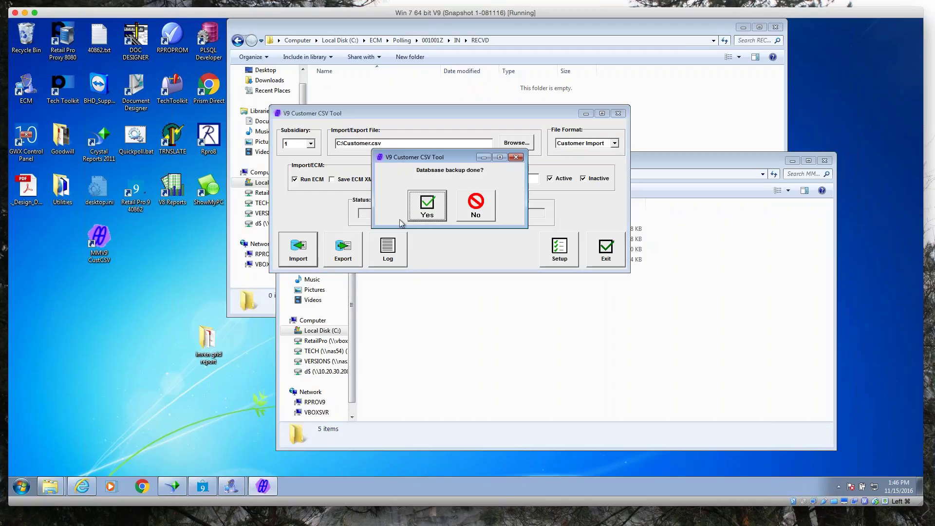
left_click(427, 205)
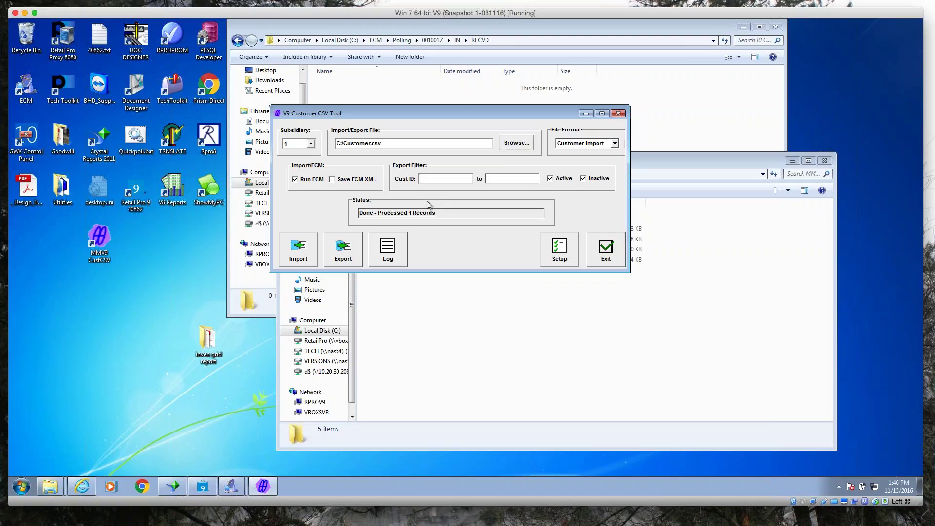
left_click(297, 183)
- Open Customer Mgmt > Customers in Retail Pro and inspect imported customer ID 4 in Form View
left_click(204, 486)
left_click(339, 43)
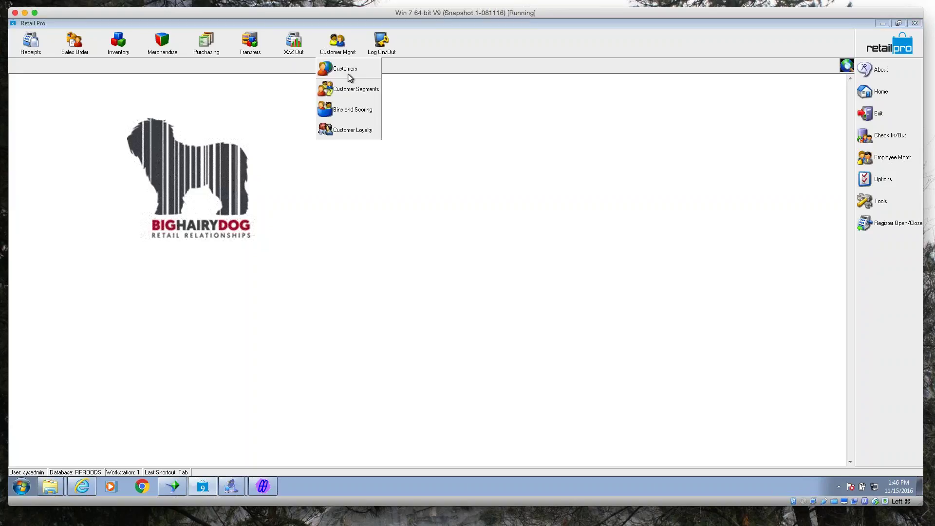
left_click(350, 75)
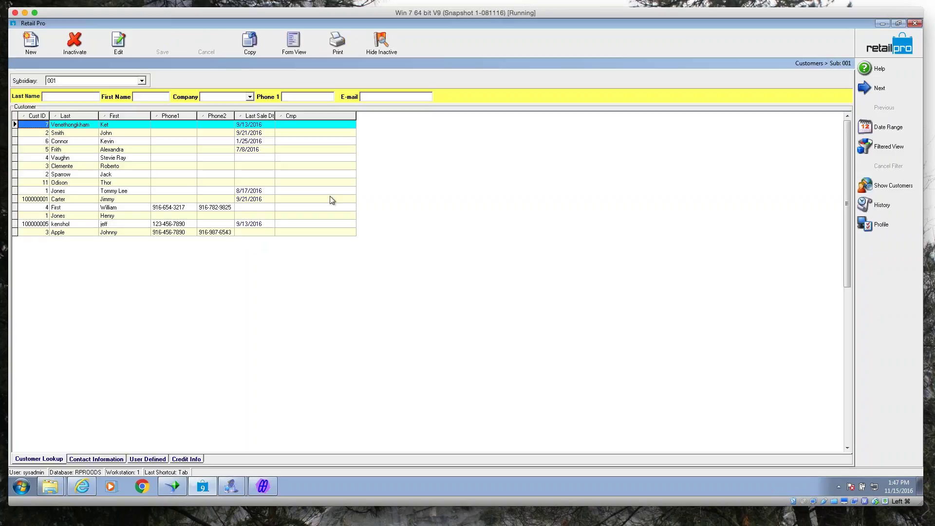
left_click(125, 208)
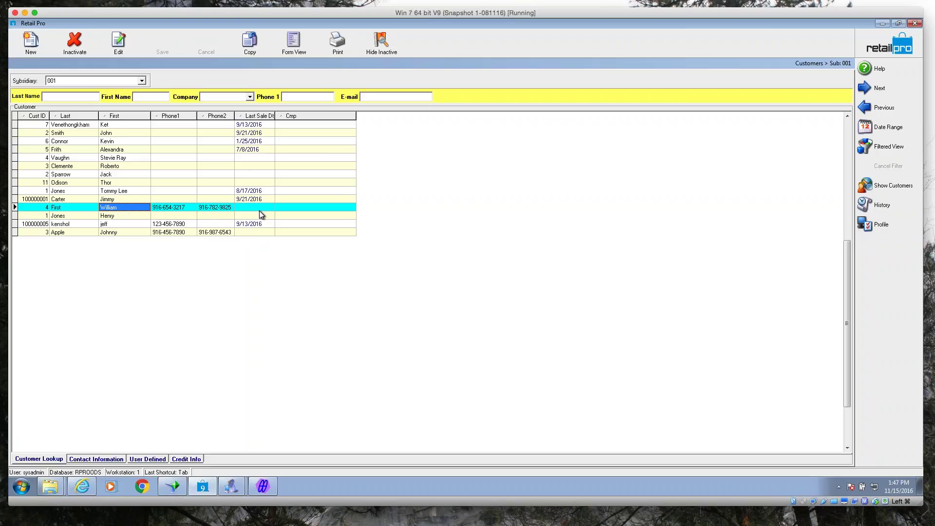
left_click(294, 47)
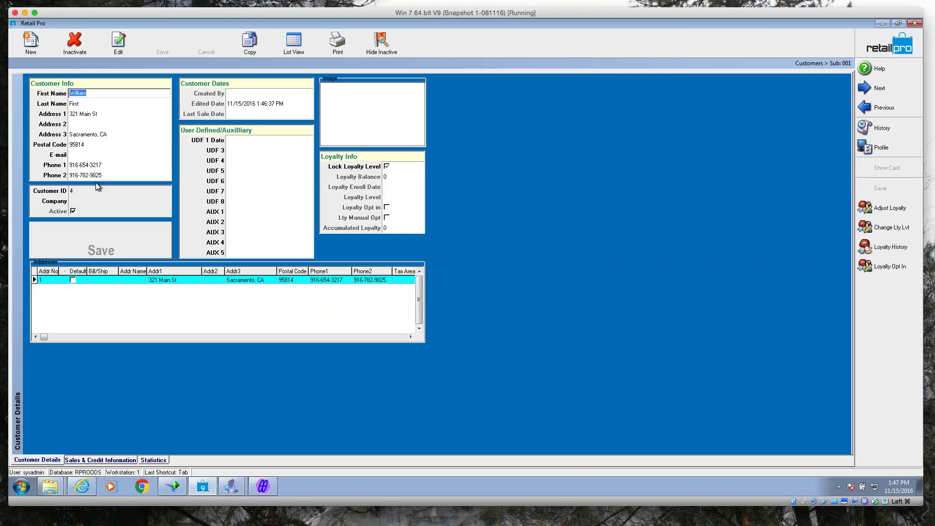
left_click(294, 43)
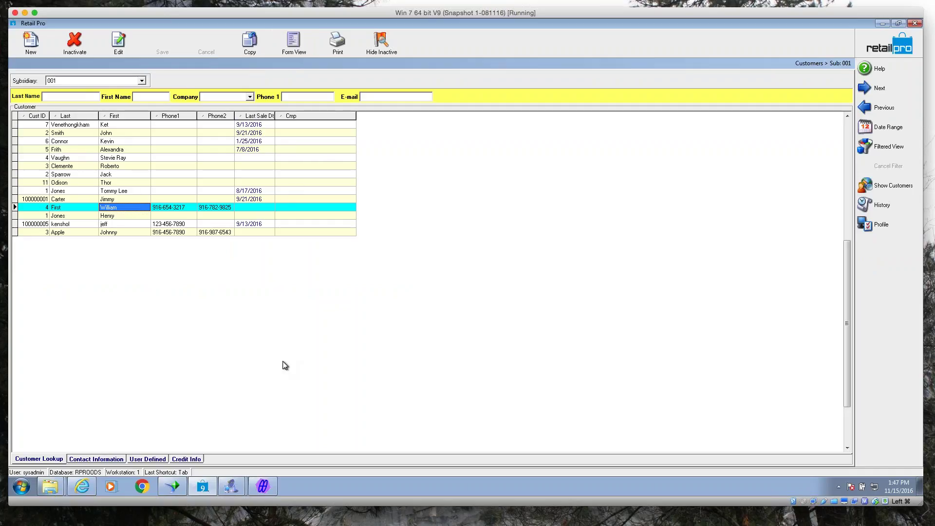
left_click(263, 485)
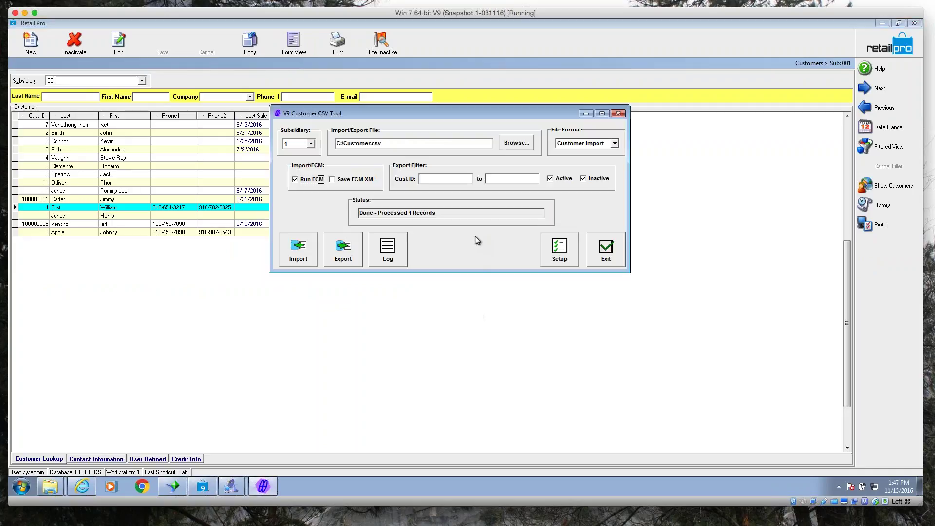
- Open the CSV tool's setup and load the saved Customer Import format
left_click(560, 250)
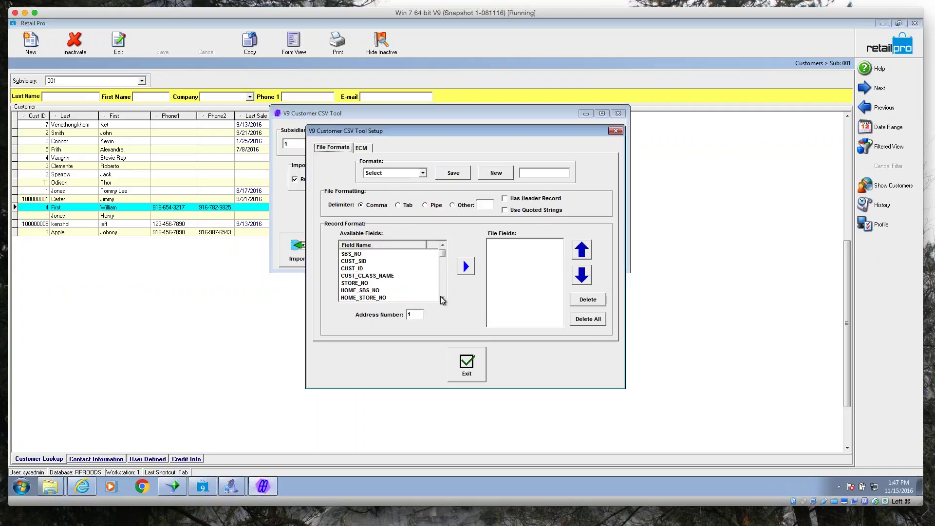
left_click(422, 174)
left_click(388, 181)
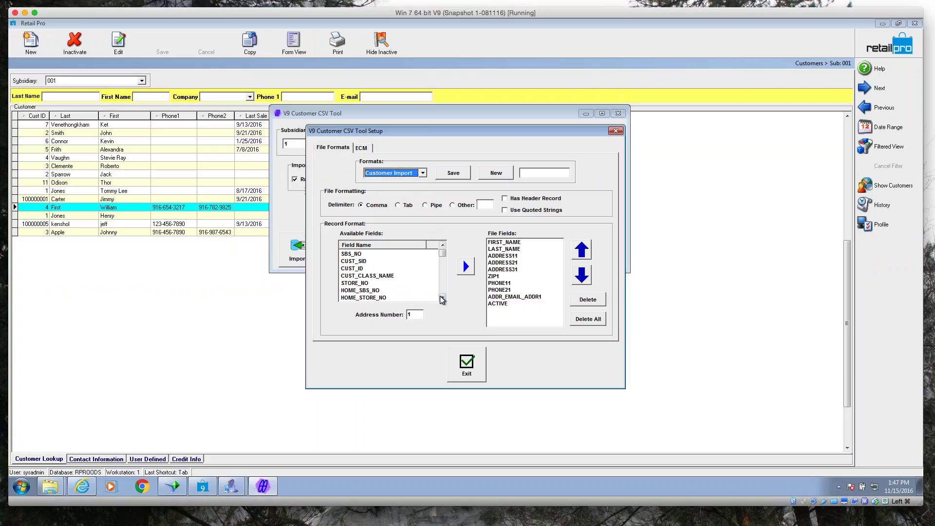
- Browse the Available Fields list through SBS_NO, CUST_CLASS_NAME, CUST_ID and HOME_STORE_NO
left_click(356, 253)
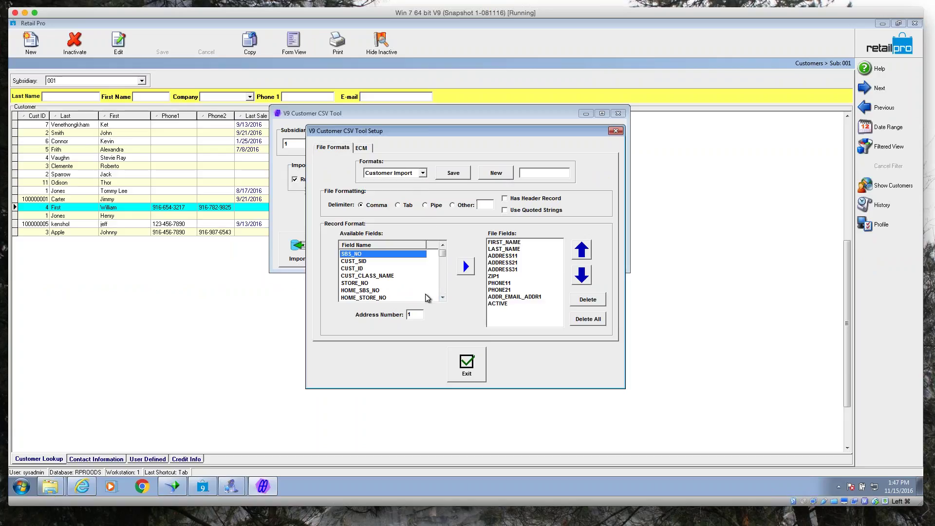
left_click(384, 276)
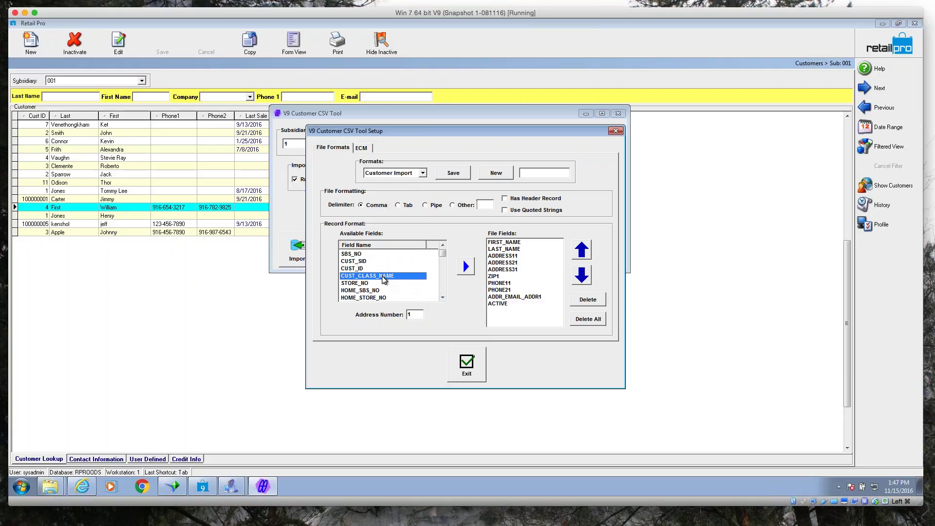
left_click(362, 268)
left_click(443, 297)
left_click(443, 297)
left_click(443, 297)
left_click(372, 276)
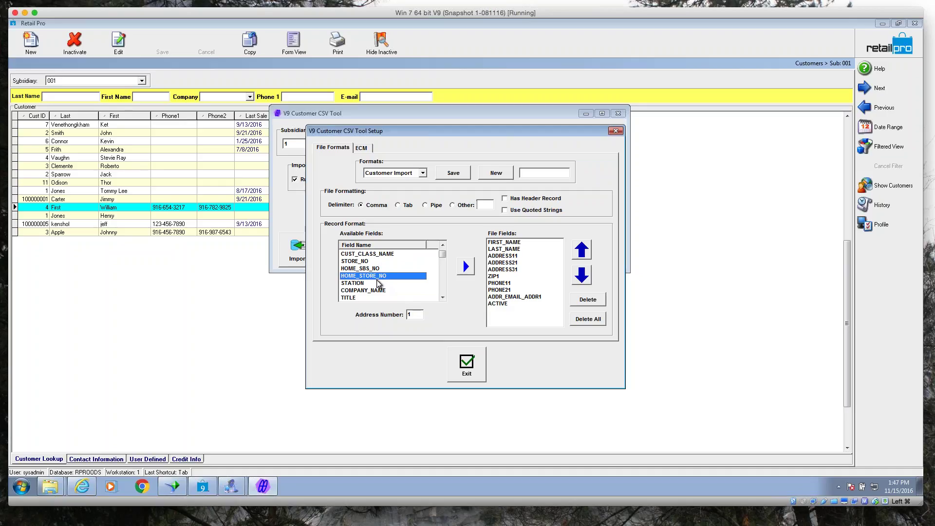
left_click(442, 297)
left_click(443, 298)
left_click(443, 297)
left_click(442, 298)
left_click(443, 297)
left_click(443, 298)
left_click(442, 298)
left_click(442, 297)
left_click(443, 297)
left_click(443, 298)
left_click(443, 297)
left_click(442, 298)
left_click(442, 297)
left_click(443, 298)
left_click(442, 298)
left_click(443, 297)
left_click(442, 297)
left_click(442, 297)
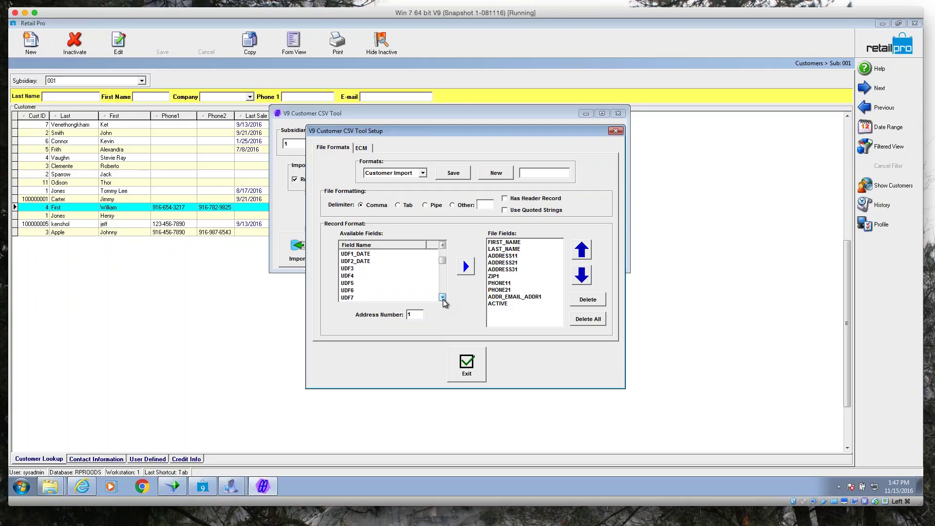
left_click(442, 297)
left_click(443, 297)
left_click(442, 298)
left_click(443, 298)
left_click(443, 297)
left_click(443, 298)
left_click(443, 297)
left_click(442, 298)
left_click(443, 298)
left_click(442, 297)
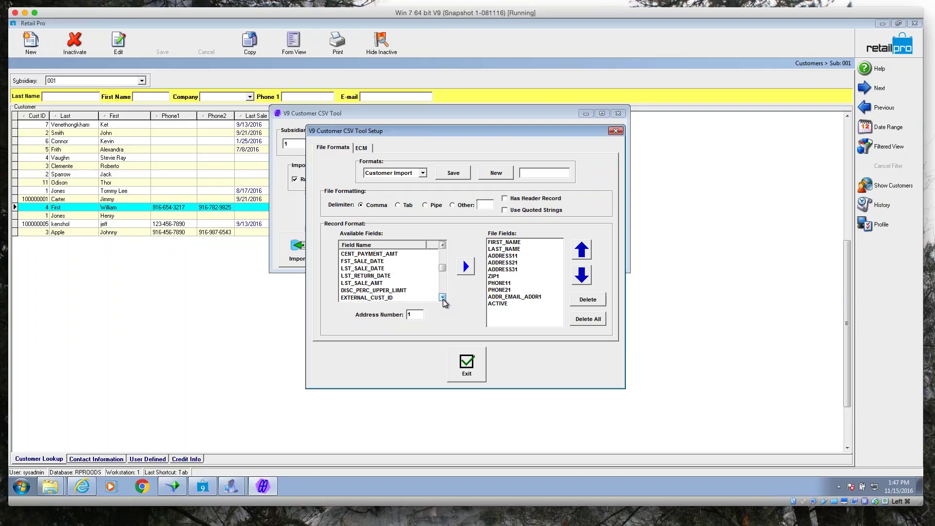
left_click(443, 297)
left_click(442, 297)
left_click(443, 297)
left_click(443, 298)
left_click(442, 298)
left_click(443, 298)
left_click(443, 298)
left_click(443, 297)
left_click(443, 297)
left_click(443, 298)
left_click(443, 298)
left_click(442, 297)
left_click(442, 297)
left_click(443, 298)
left_click(443, 298)
left_click(443, 298)
left_click(443, 297)
left_click(443, 298)
left_click(442, 298)
left_click(442, 298)
left_click(442, 297)
left_click(443, 297)
left_click(443, 298)
left_click(442, 297)
left_click(443, 297)
left_click(442, 298)
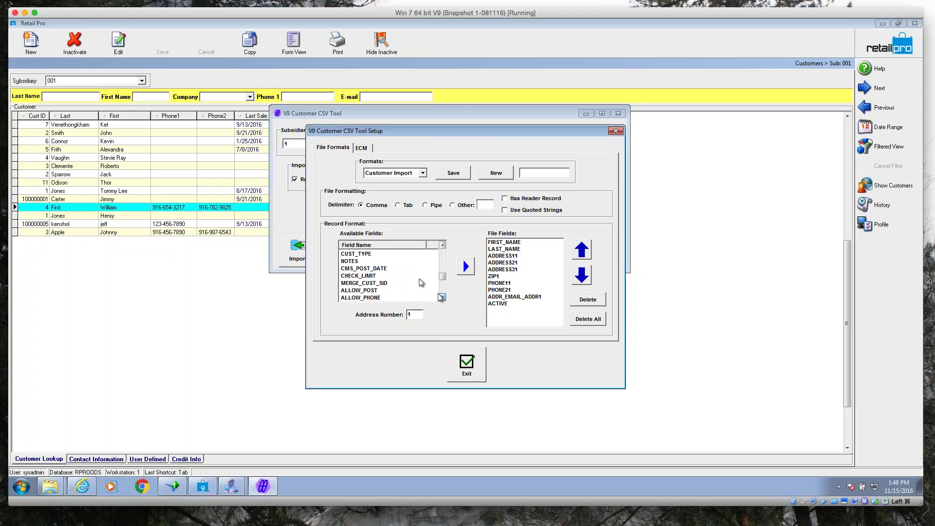
- Continue down the Available Fields list past NOTES to the final IGNORE field
key("Down")
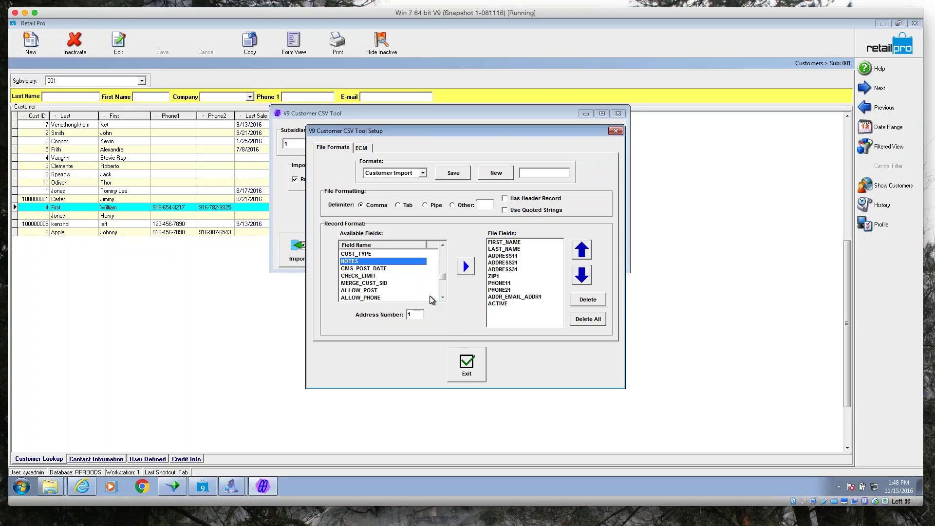
left_click(443, 297)
left_click(443, 297)
left_click(443, 297)
left_click(442, 298)
left_click(442, 298)
left_click(442, 298)
left_click(442, 298)
left_click(443, 298)
left_click(442, 298)
left_click(442, 298)
left_click(442, 297)
left_click(442, 297)
left_click(442, 297)
left_click(442, 298)
left_click(442, 298)
left_click(442, 297)
left_click(442, 298)
left_click(443, 298)
left_click(443, 297)
left_click(442, 298)
left_click(442, 298)
left_click(443, 298)
left_click(442, 298)
left_click(442, 298)
left_click(442, 298)
left_click(443, 298)
left_click(442, 297)
left_click(442, 298)
left_click(442, 297)
left_click(442, 297)
left_click(443, 298)
left_click(443, 297)
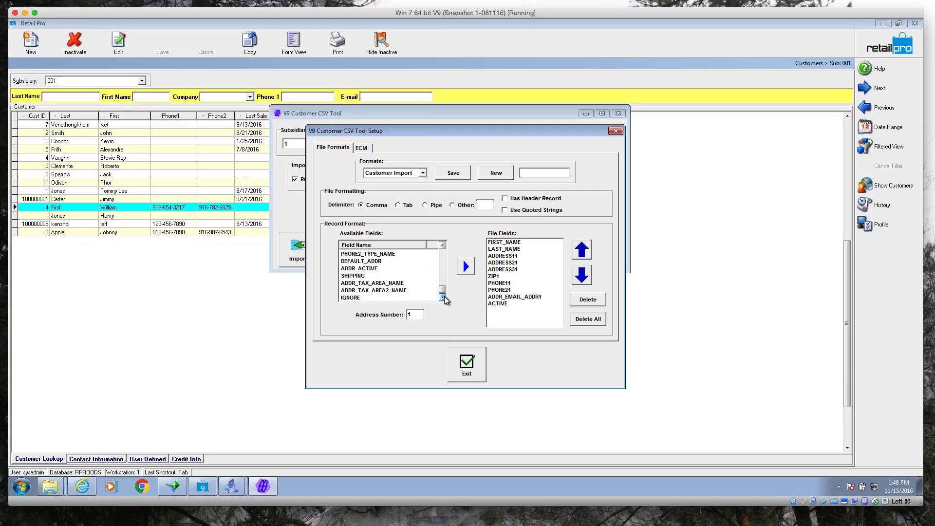
left_click(371, 297)
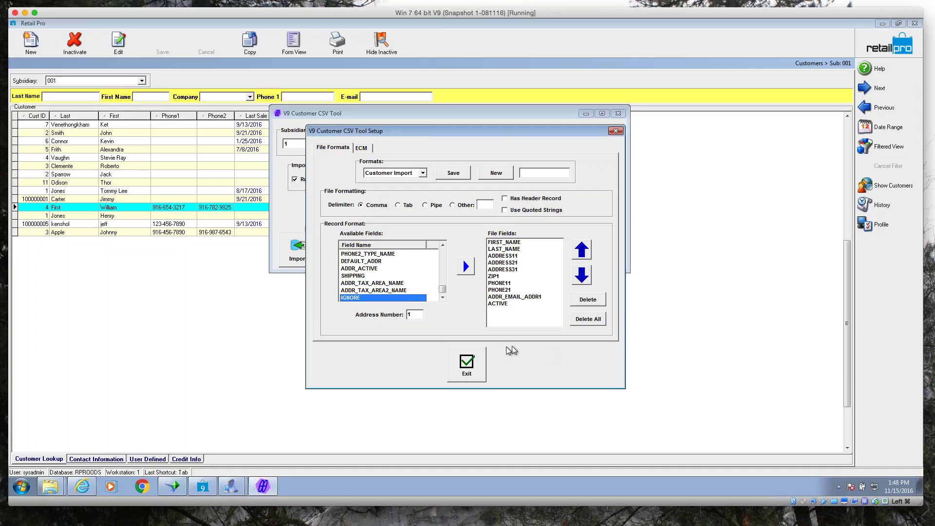
- Close the setup, exit the V9 Customer CSV Tool, and close the Customers lookup
left_click(472, 368)
left_click(607, 257)
left_click(887, 48)
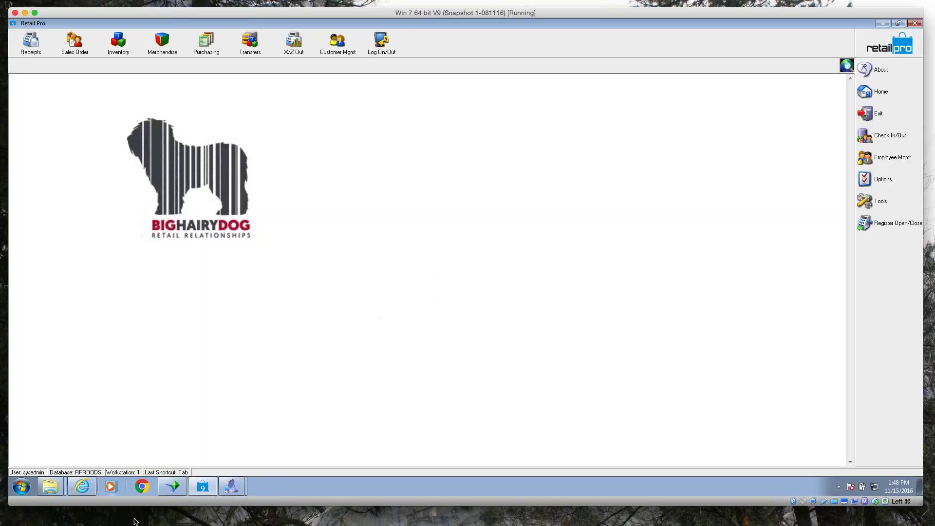